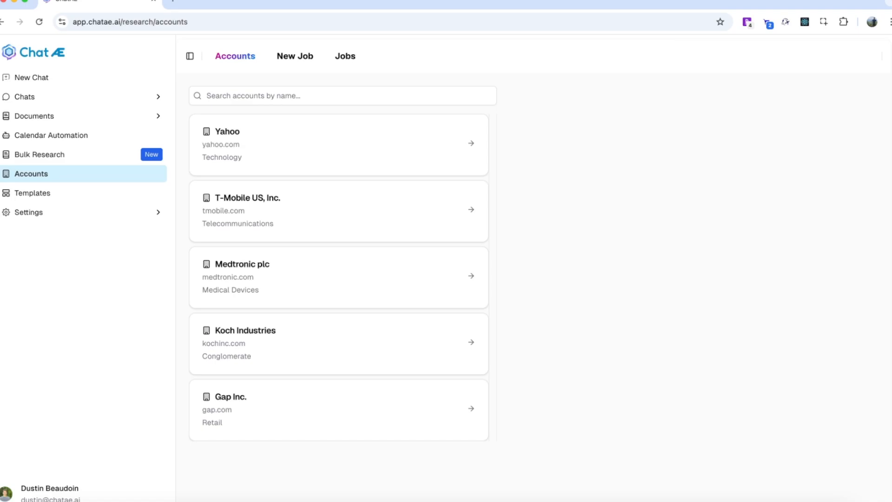
Start a new bulk research job and upload the CSV file 'Revefi Bulk Research Demo Accounts - Sheet1.csv'
click(40, 154)
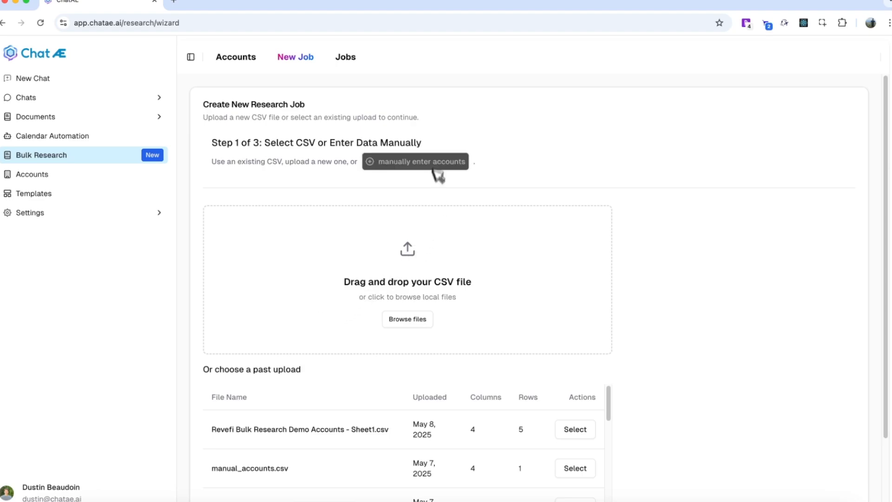
click(415, 320)
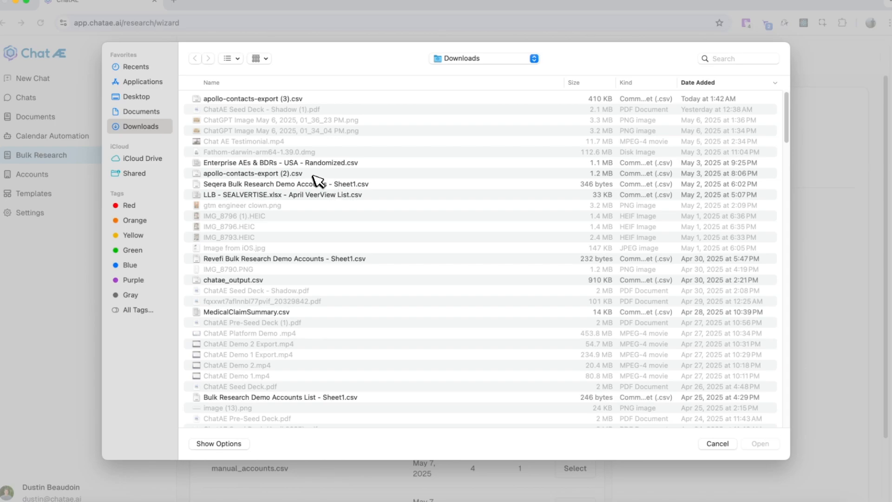
double_click(297, 258)
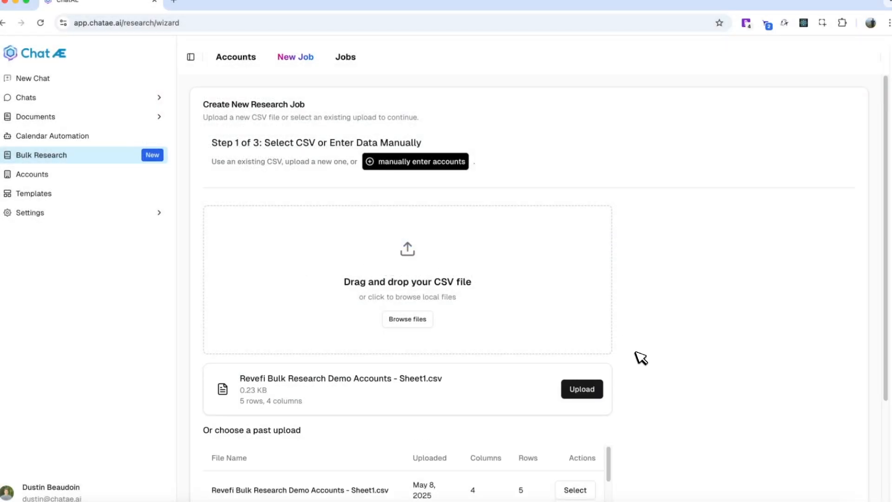
click(597, 390)
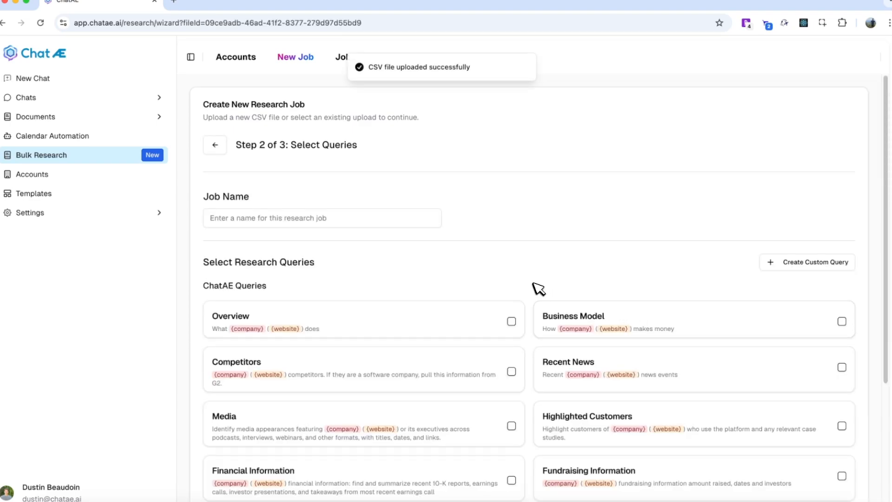
Select the Overview, Business Model, Recent News and Financial Information research queries
scroll(537, 288, down, 3)
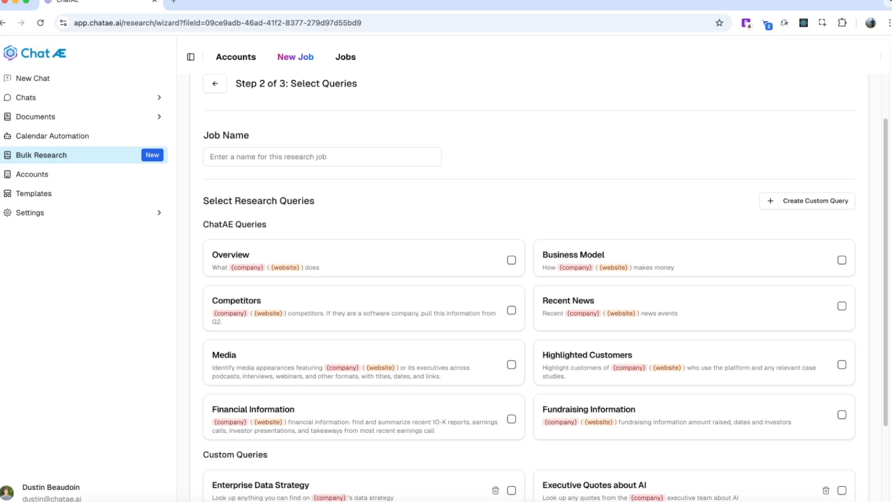
scroll(544, 288, down, 1)
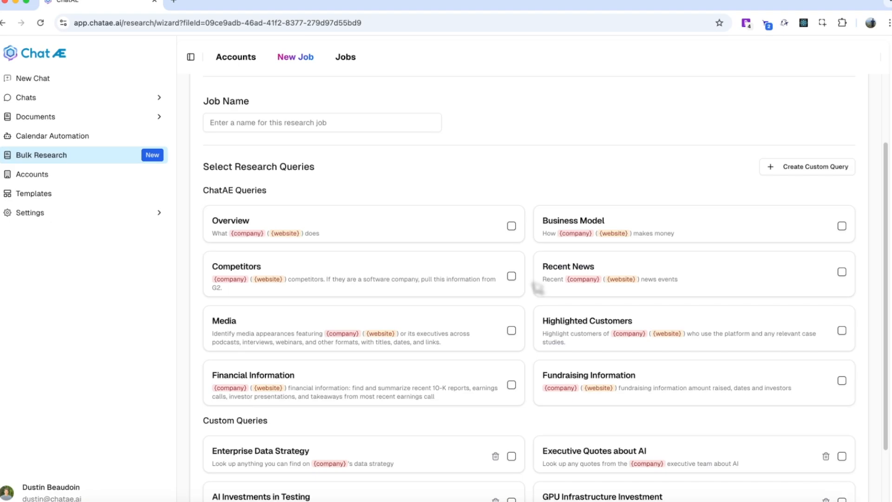
click(511, 226)
click(824, 248)
click(824, 317)
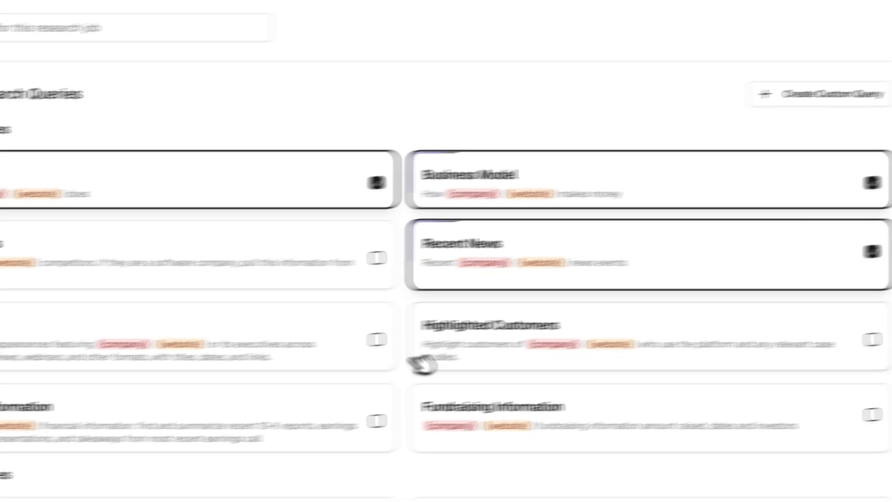
click(318, 427)
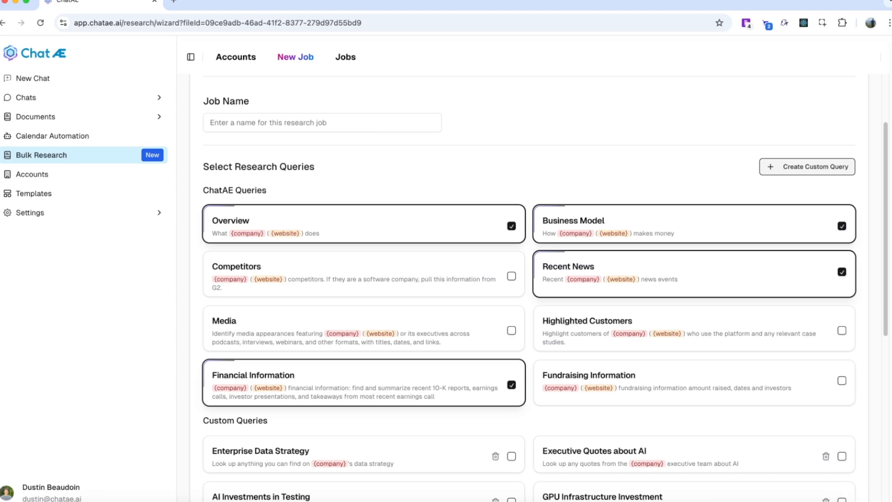
Select the custom queries Executive Quotes about AI, Job Postings with Snowflake and Enterprise Data Strategy
click(807, 166)
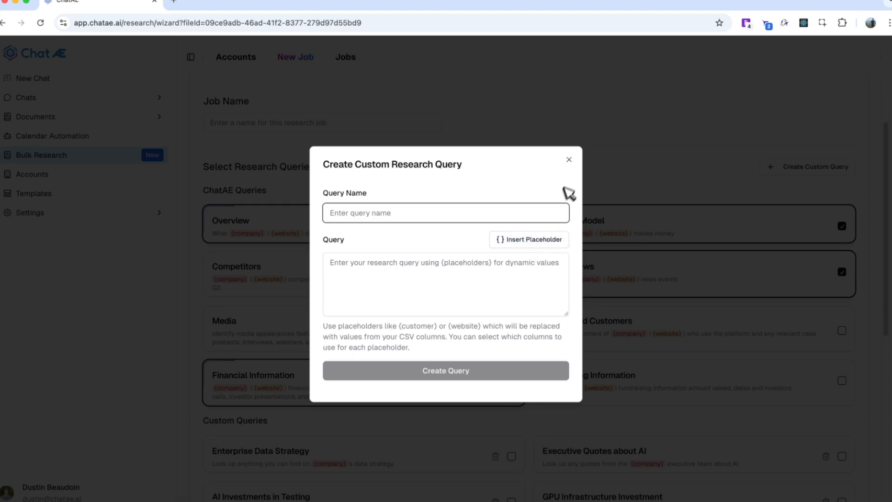
click(569, 160)
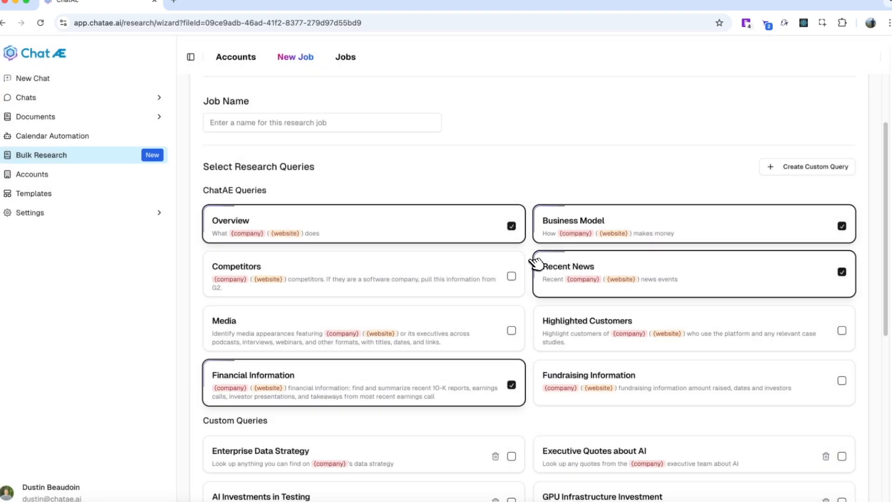
scroll(528, 288, down, 3)
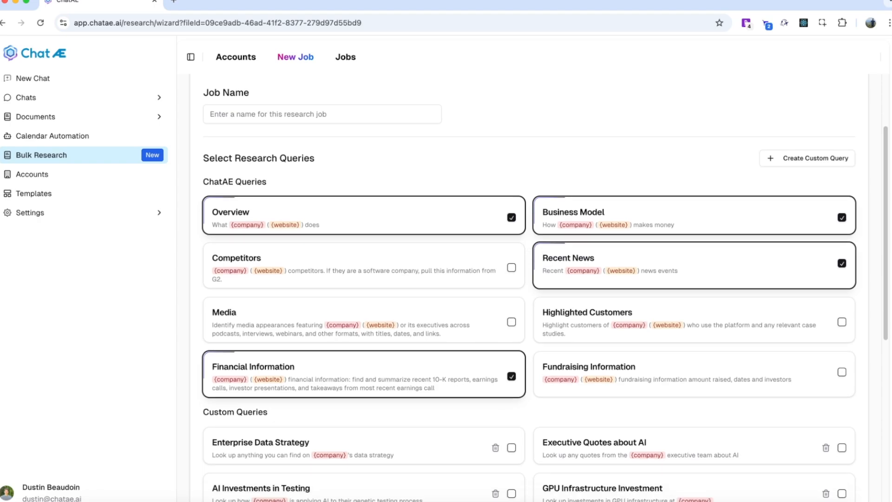
scroll(528, 288, down, 1)
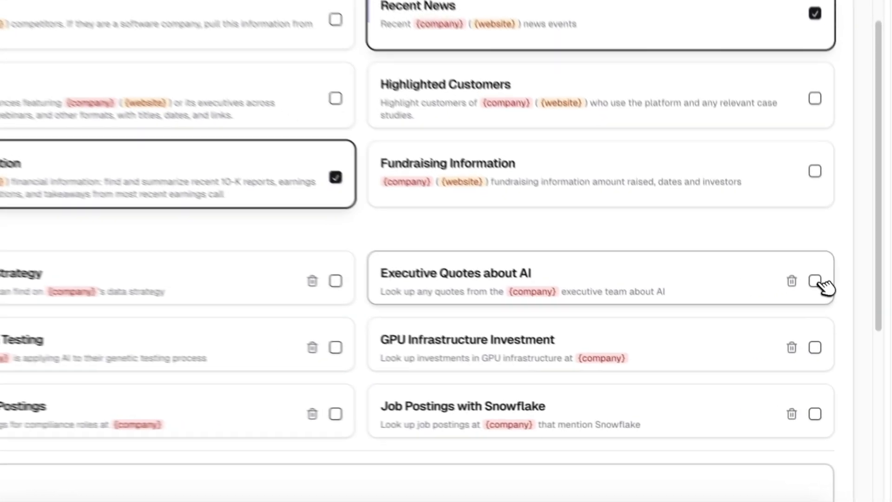
click(815, 281)
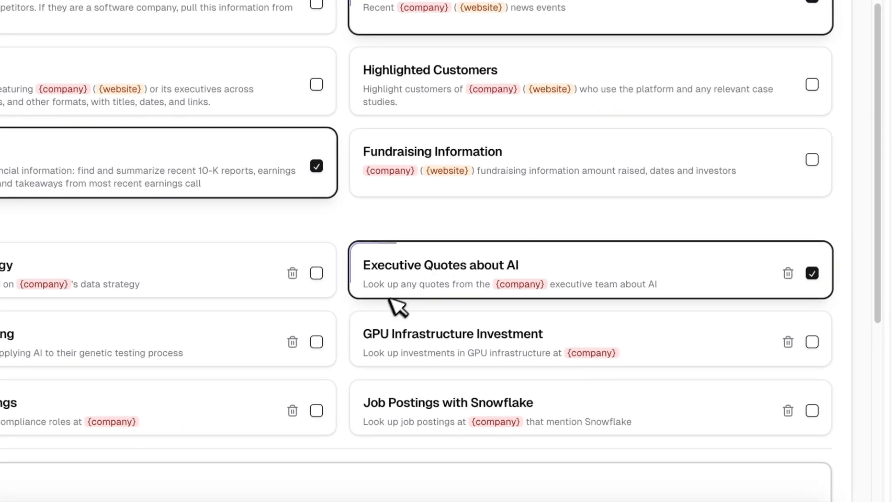
click(818, 410)
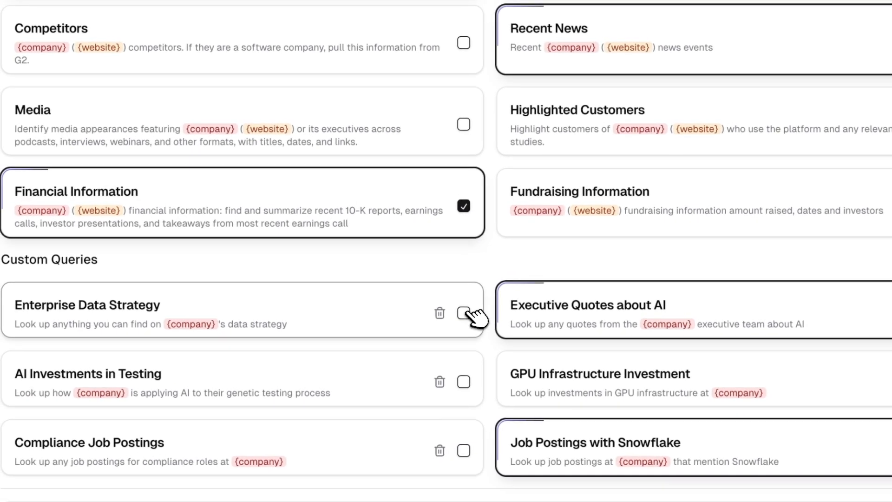
click(463, 313)
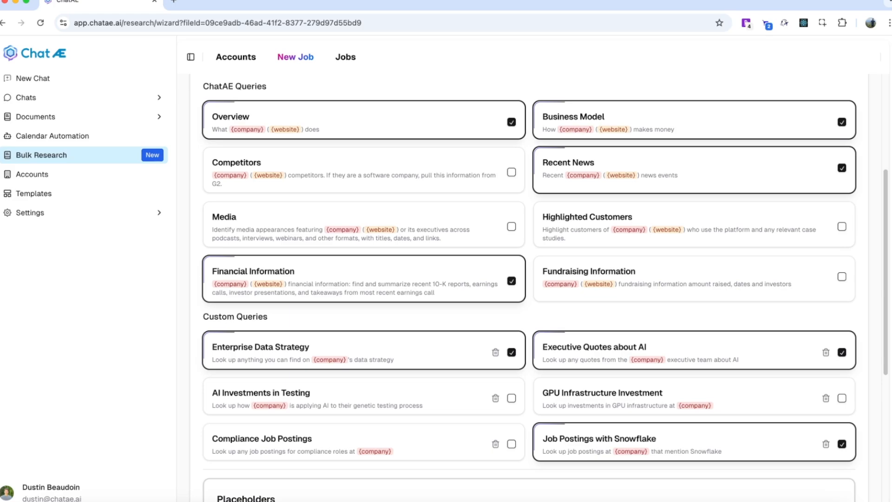
Map the company placeholder to the Company column and the website placeholder to the Domain column
scroll(530, 287, down, 5)
scroll(529, 298, down, 1)
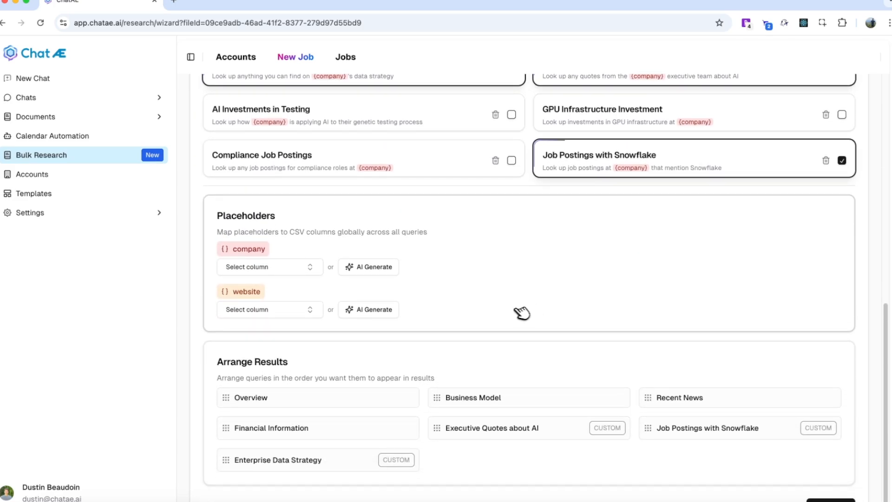
click(297, 268)
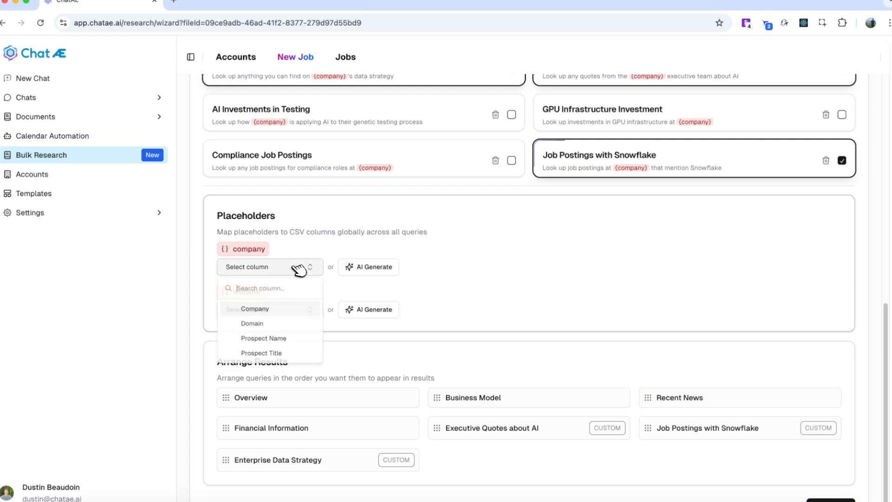
click(282, 310)
click(289, 309)
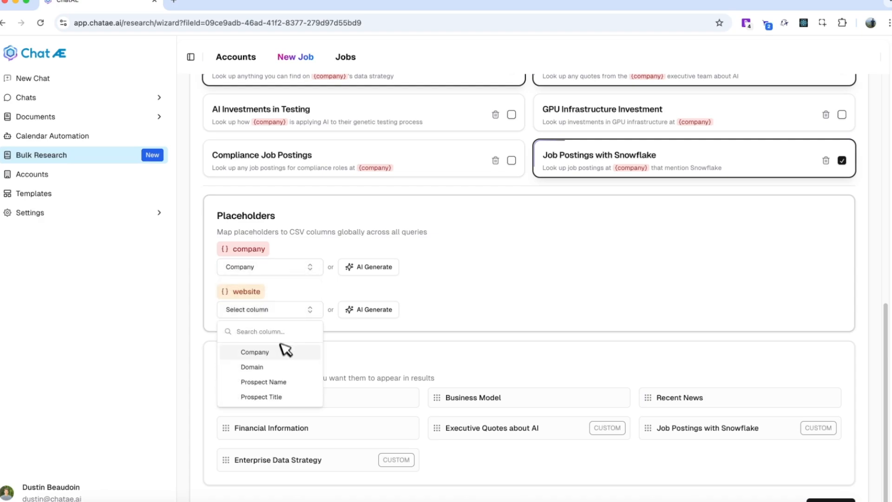
click(284, 367)
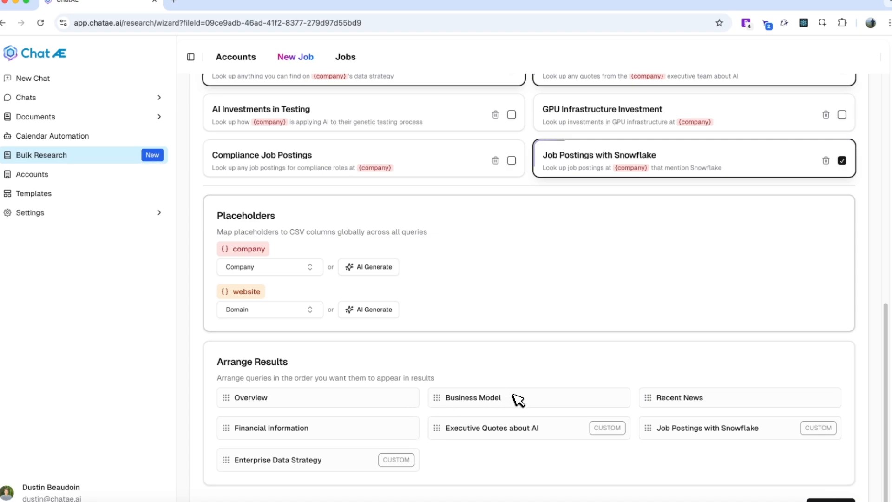
Continue to the results preview and generate a test result for the Overview query
scroll(553, 432, down, 1)
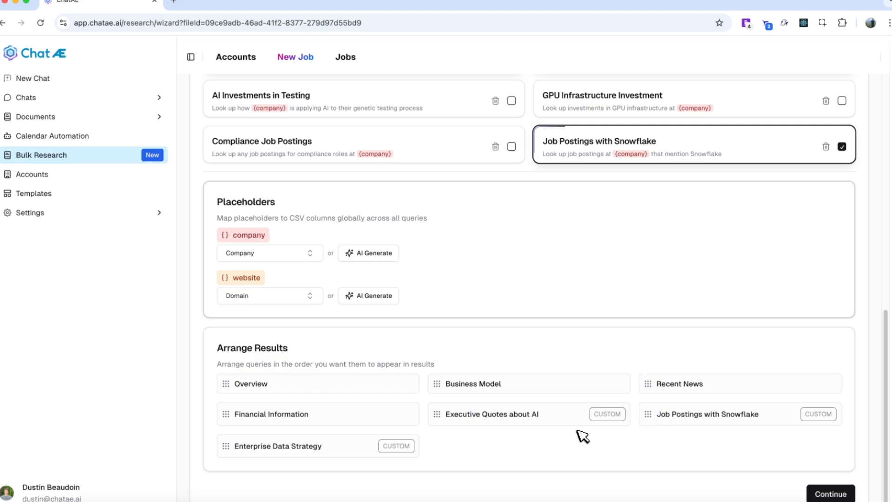
click(829, 494)
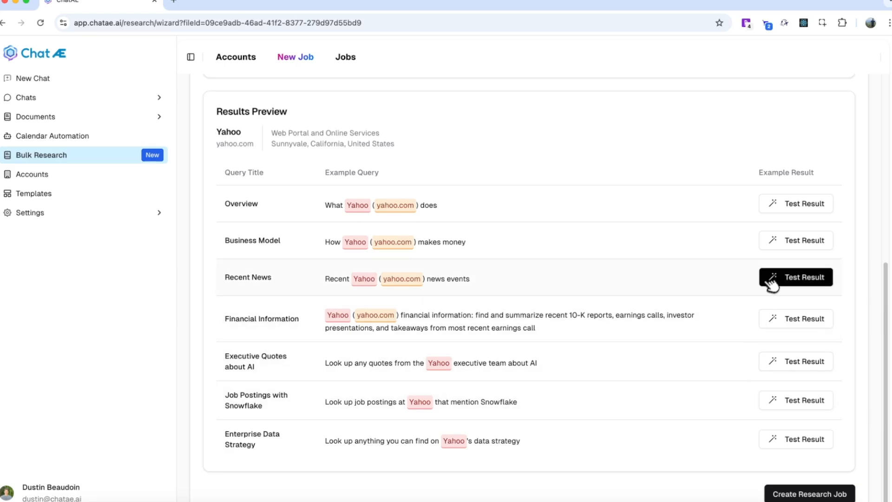
click(792, 205)
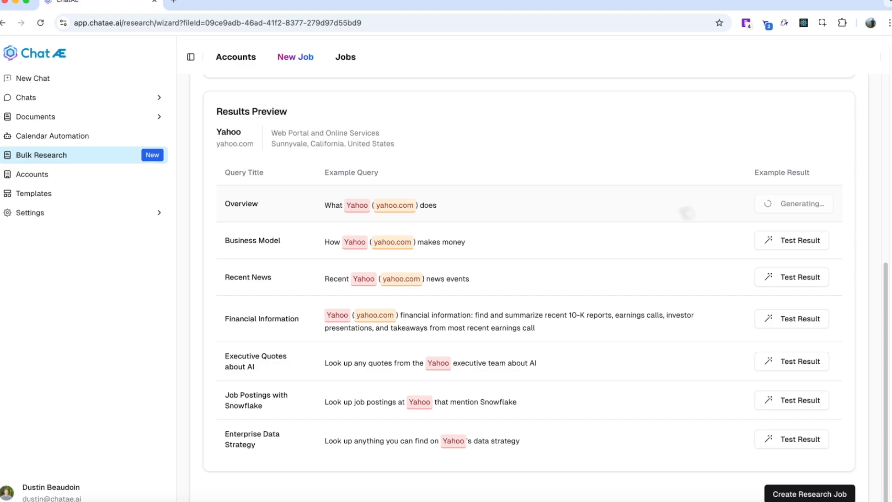
Review the Overview test result and create the research job
scroll(783, 286, down, 5)
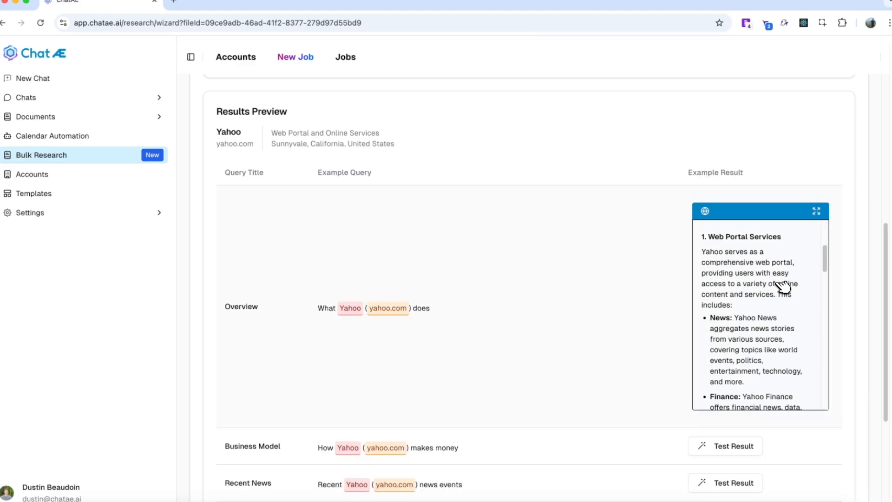
scroll(783, 287, up, 5)
scroll(783, 287, up, 1)
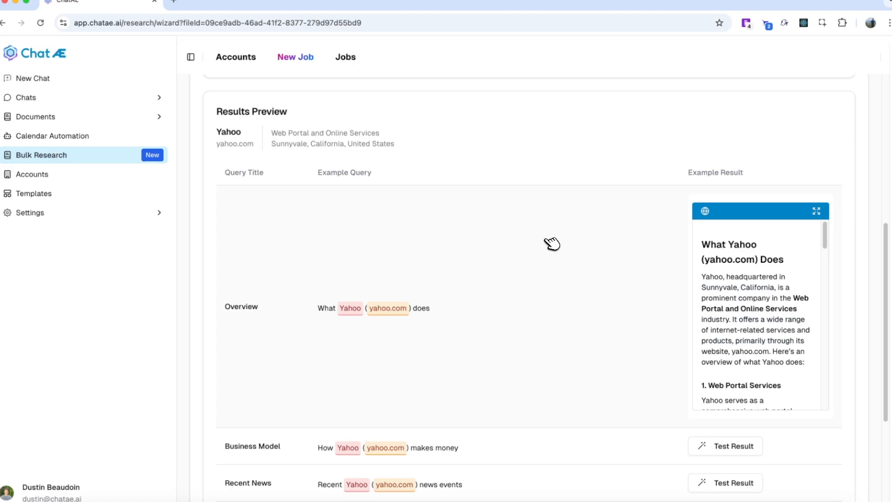
scroll(567, 259, down, 5)
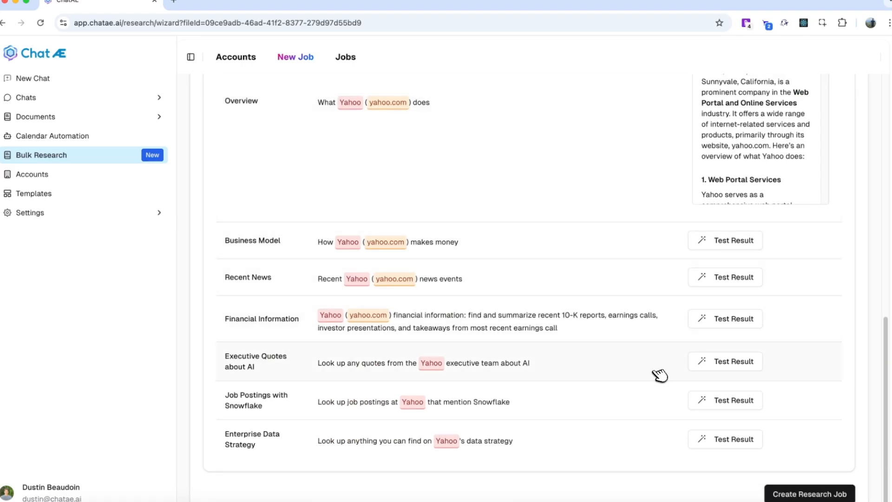
click(800, 495)
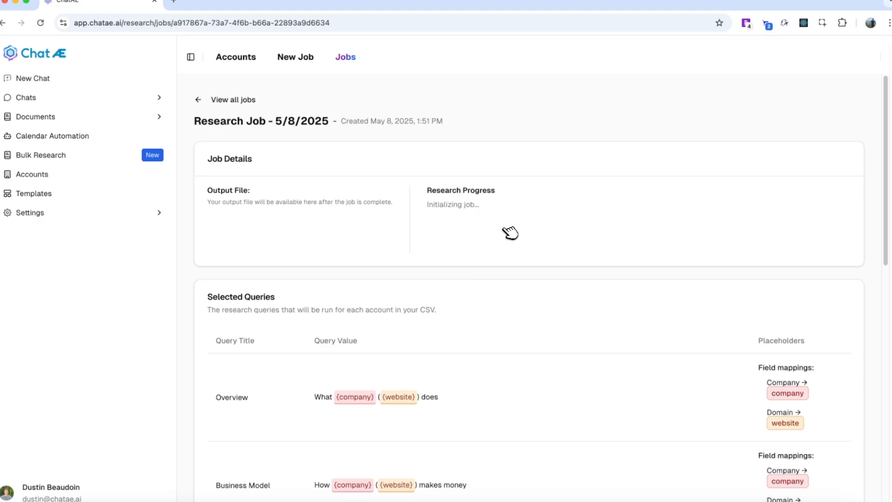
Review the new job's details, then go to the Accounts page and reload it
scroll(510, 233, down, 12)
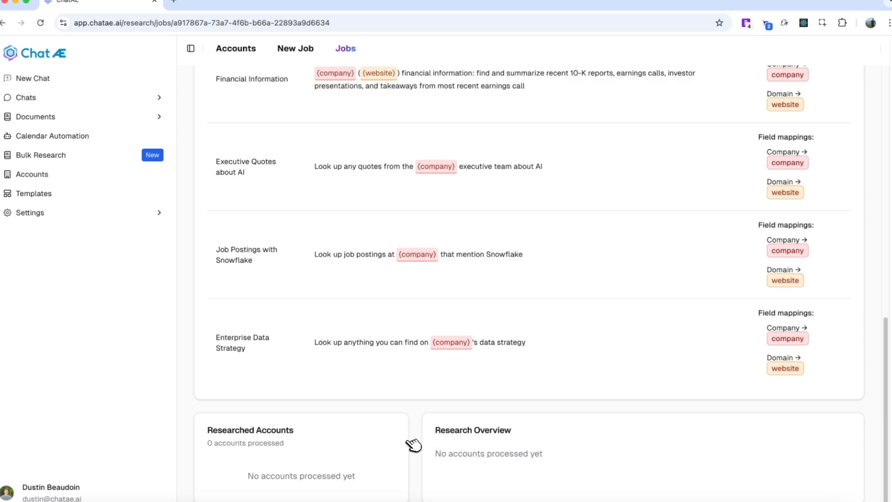
scroll(421, 439, up, 10)
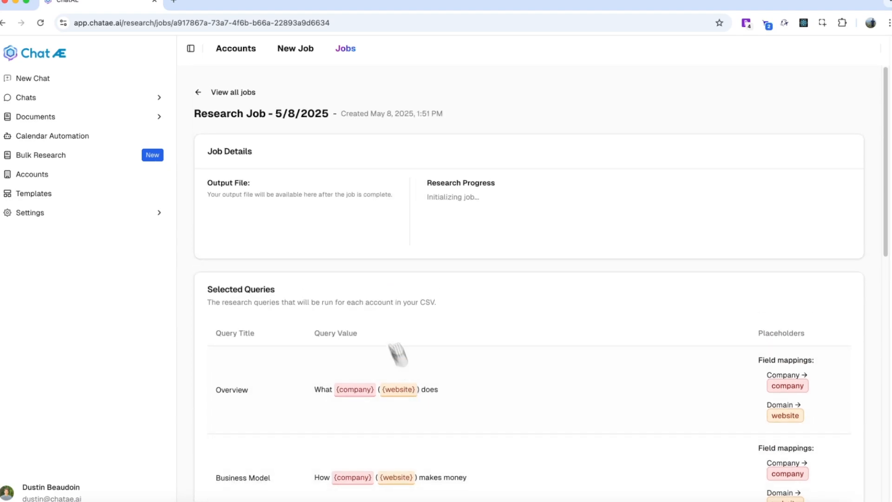
click(241, 51)
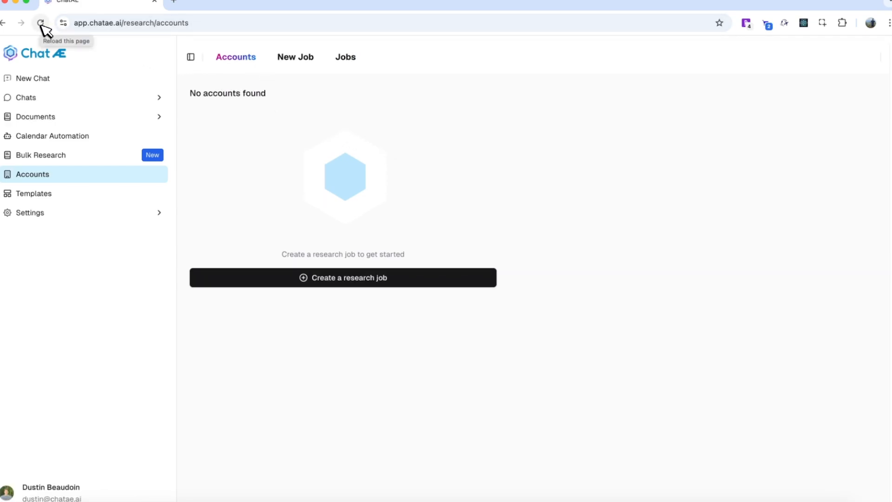
click(41, 25)
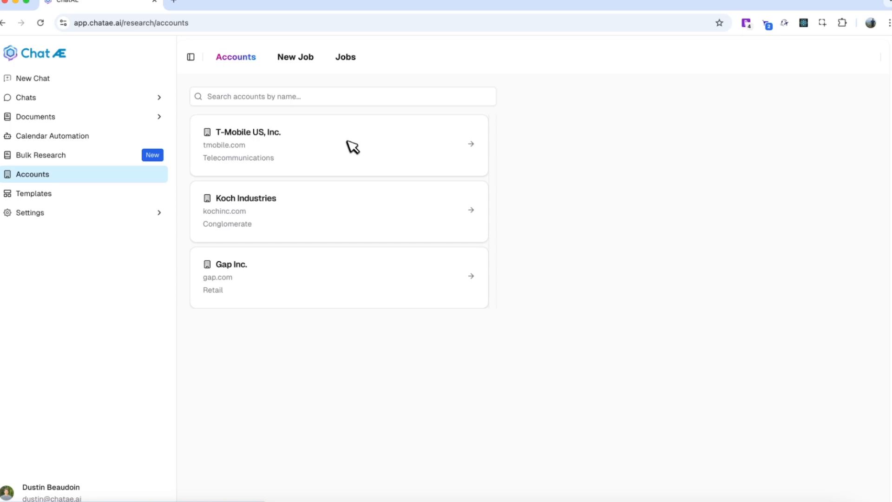
Search the accounts for gap, then clear the search
click(310, 96)
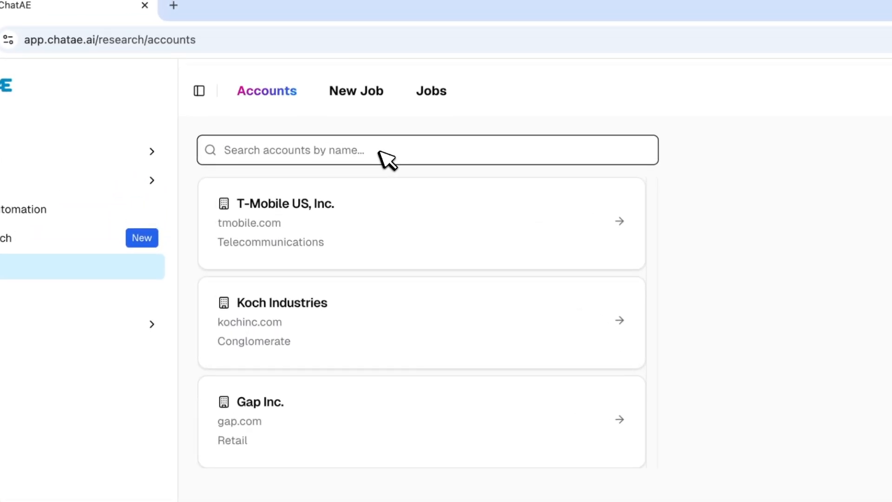
text(gap)
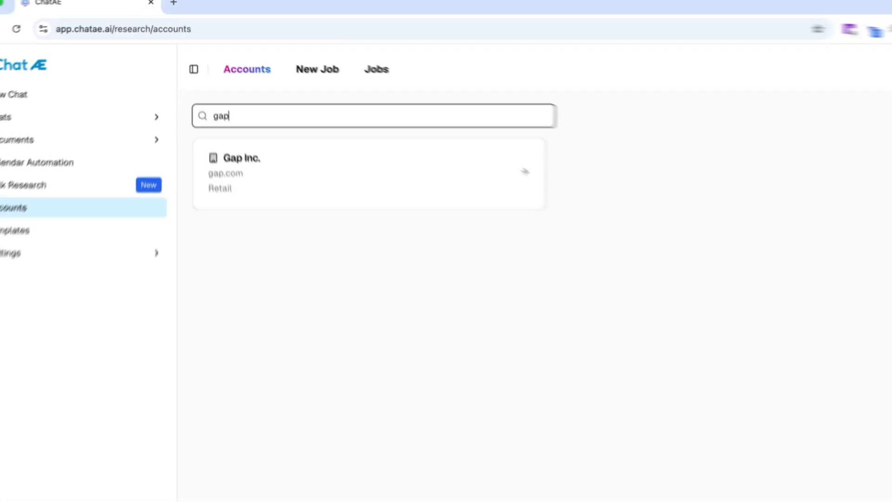
key(BackSpace)
key(BackSpace)
key(BackSpace)
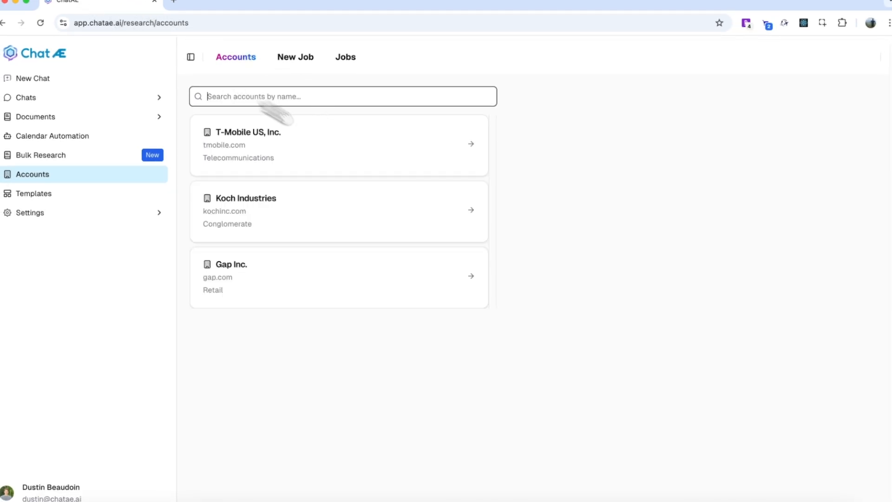
Open the Gap Inc. account and review its research results
click(410, 279)
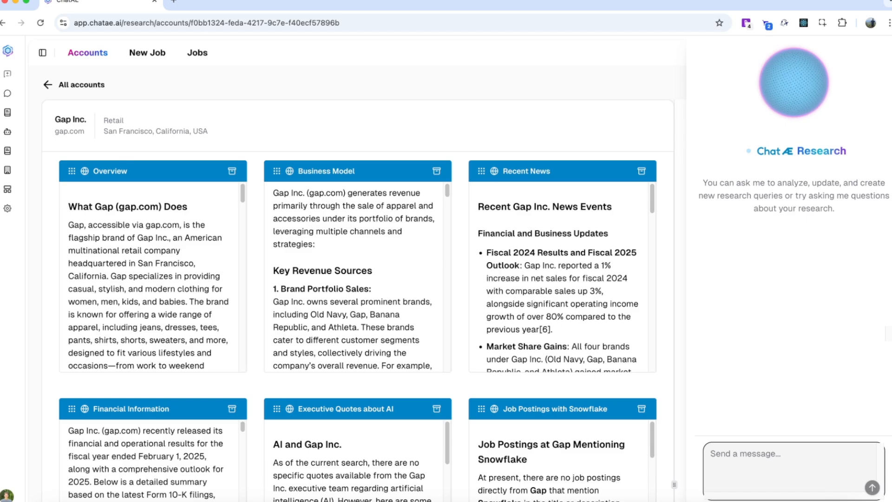
scroll(442, 255, down, 6)
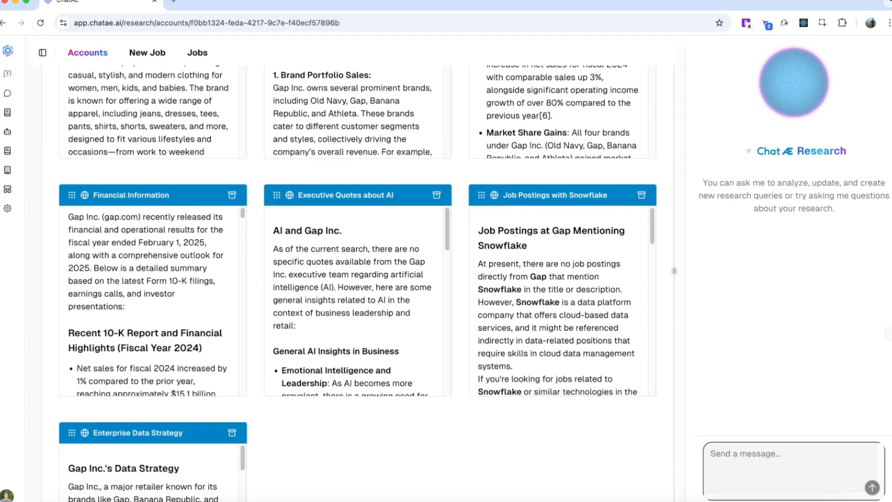
Expand and read the Executive Quotes about AI and Enterprise Data Strategy results for the account
click(442, 255)
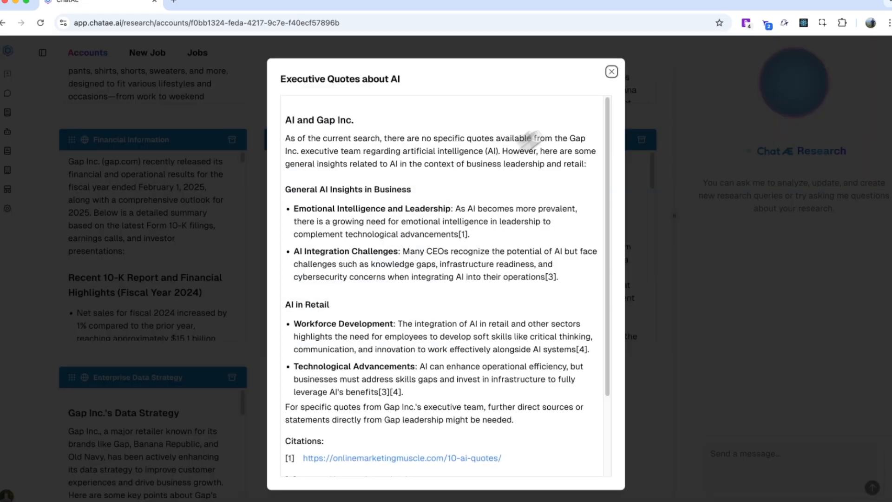
click(612, 71)
scroll(452, 334, down, 2)
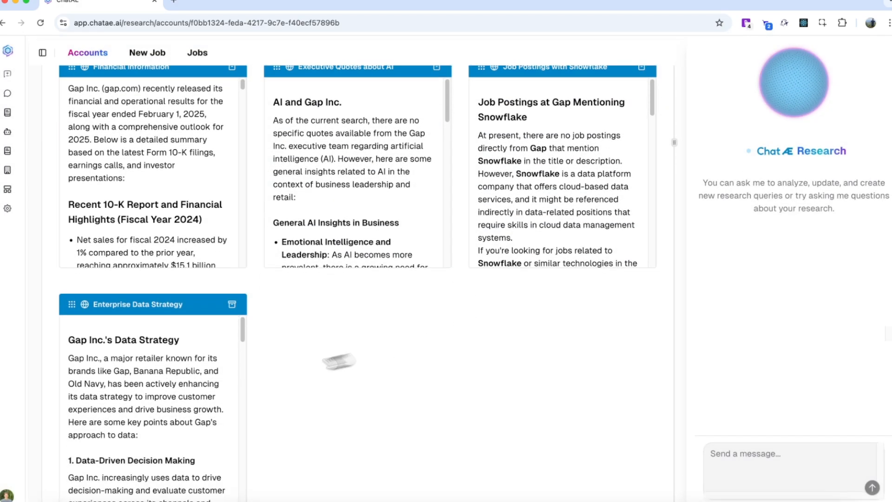
click(209, 388)
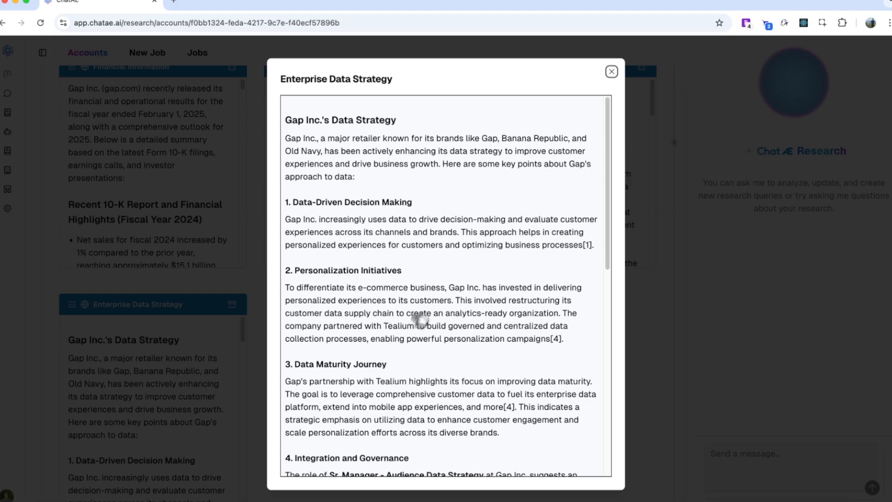
click(612, 72)
scroll(627, 350, down, 1)
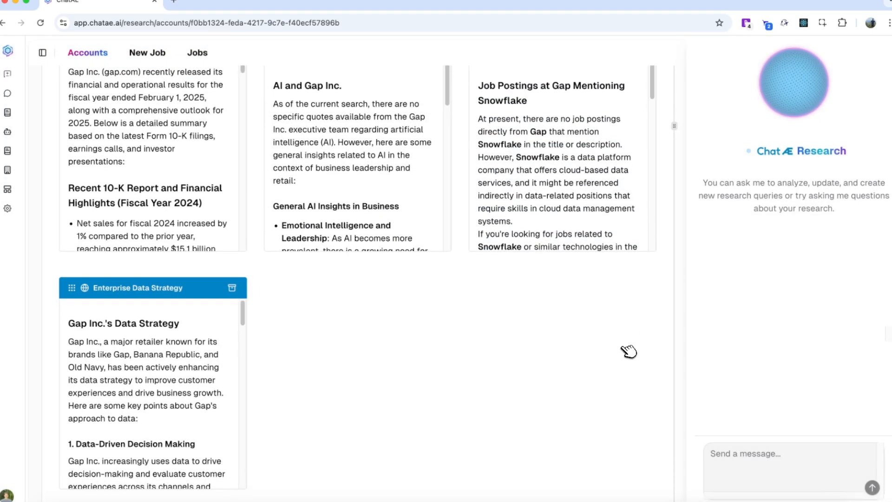
Ask the research assistant to "Look up their executive team and build me an org map"
click(776, 460)
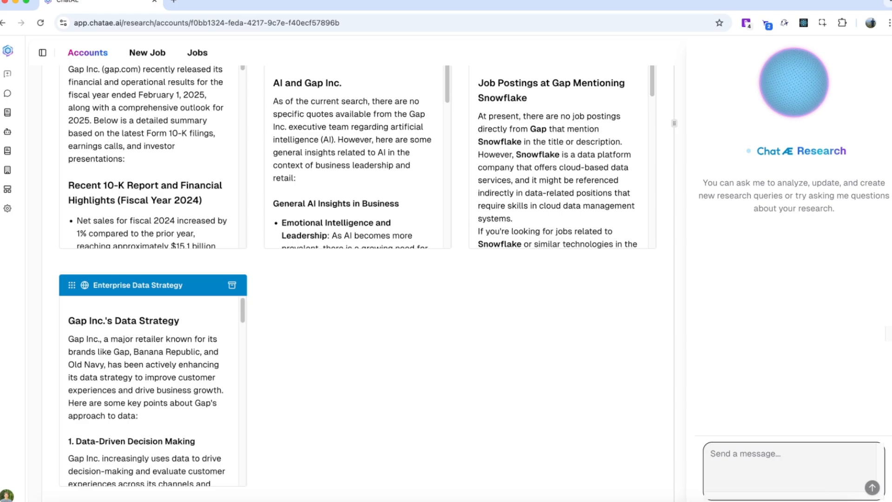
text(Look up the)
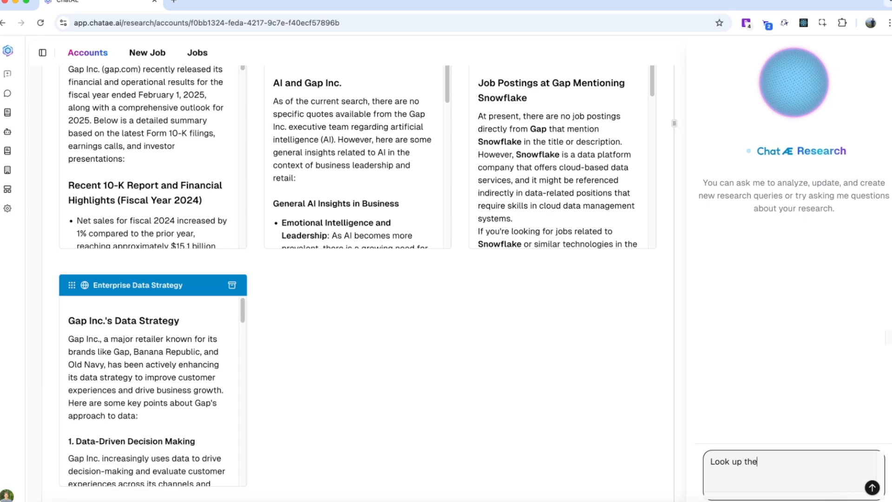
text(am and build me an)
text( org map)
key(Return)
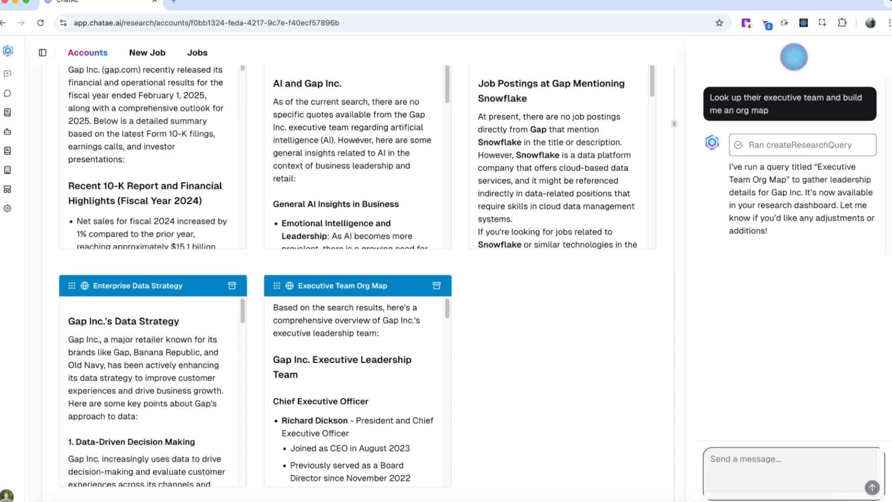
Ask the research assistant to "Help me write an email using their data strategy" and send a pasted follow-up message
text(Help me write an email using their data strategy)
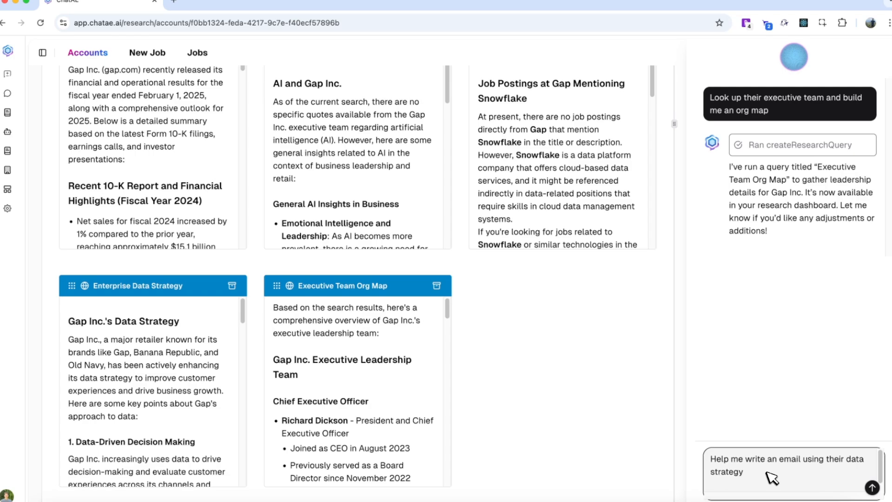
key(Return)
drag(760, 279, 709, 266)
key(super+c)
click(775, 459)
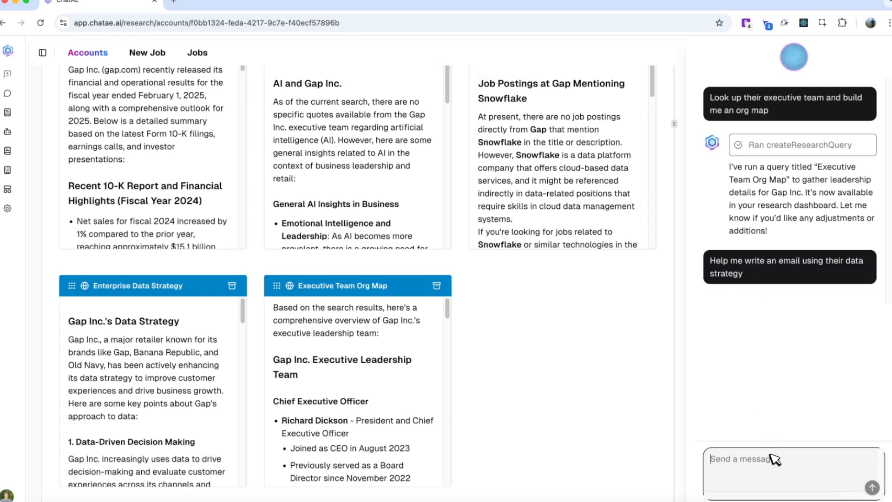
key(super+v)
key(Return)
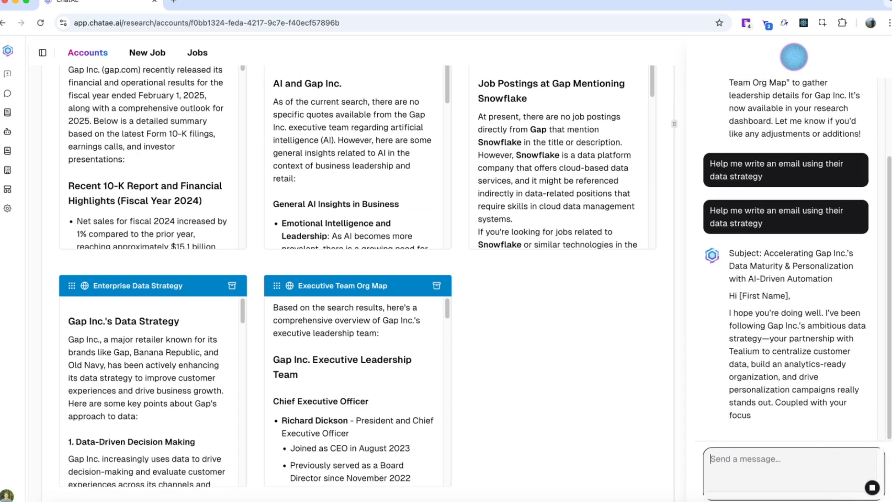
Close the research assistant panel and return to the list of all accounts
click(805, 65)
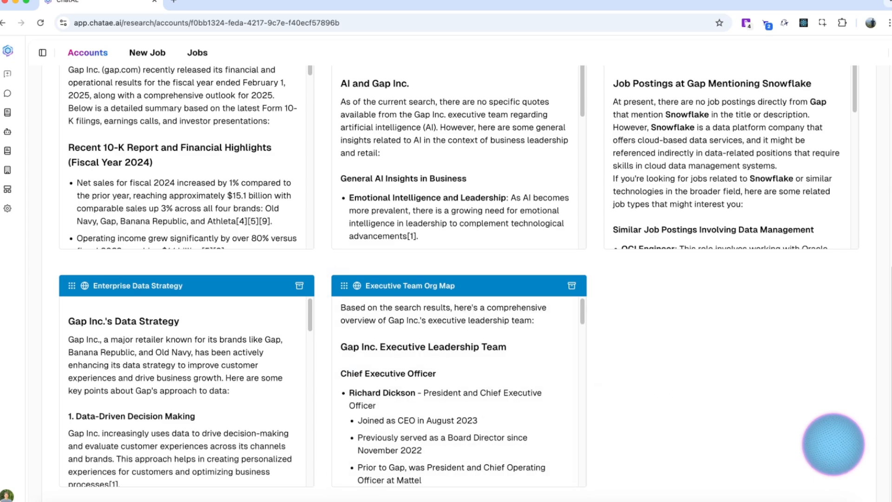
scroll(601, 384, up, 8)
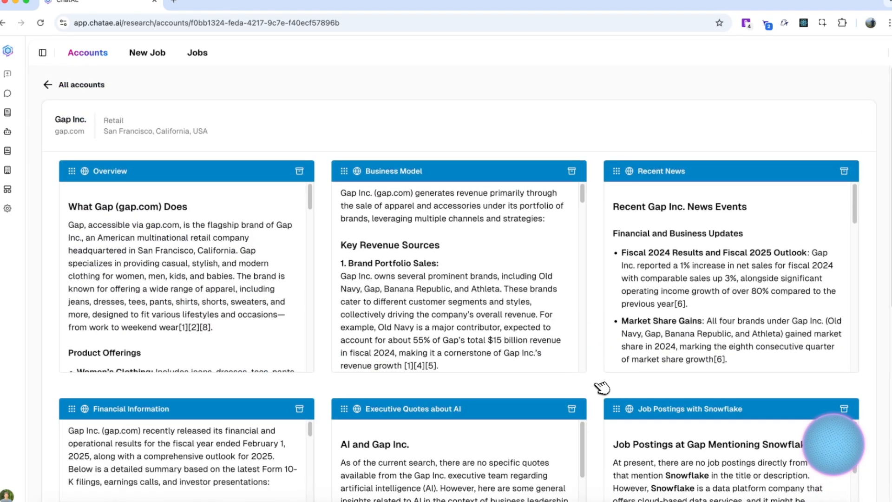
click(95, 86)
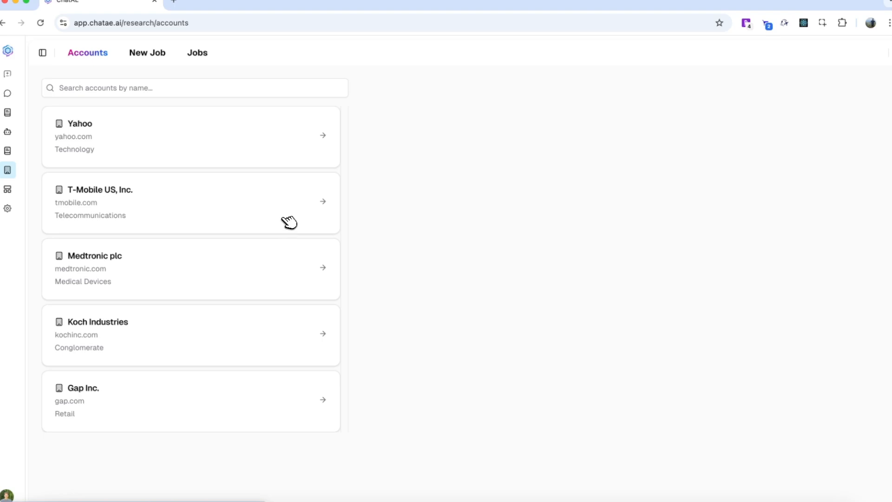